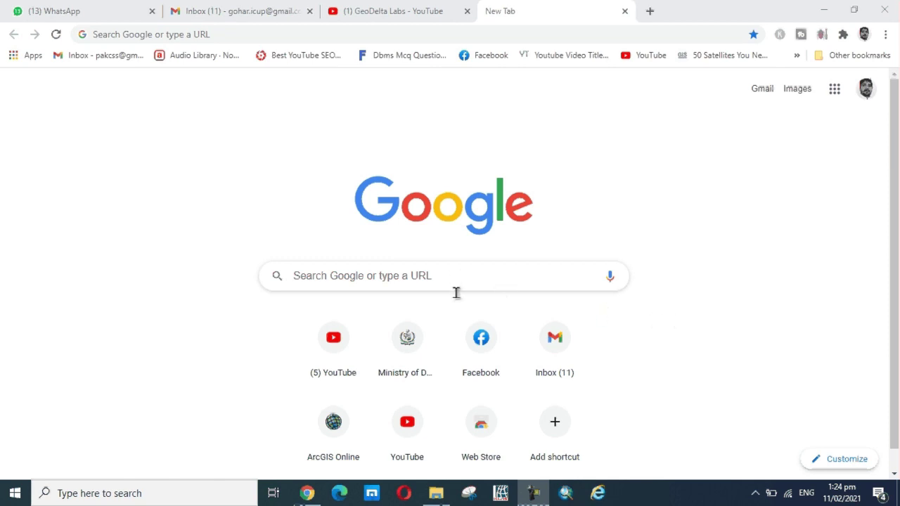
- Search Google for 'cousera' and open the coursera.org result
{"action": "left_click", "coordinate": [443, 276]}
{"action": "left_click", "coordinate": [457, 273]}
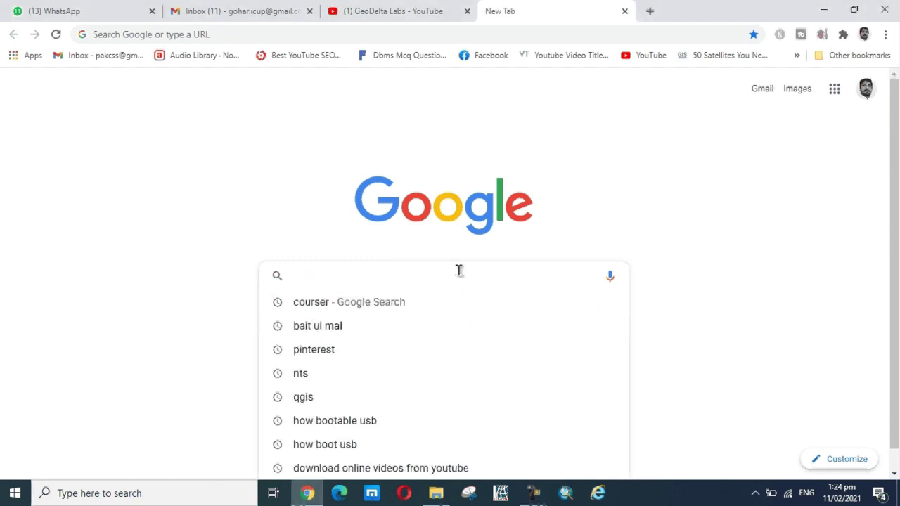
{"action": "type", "text": "cou"}
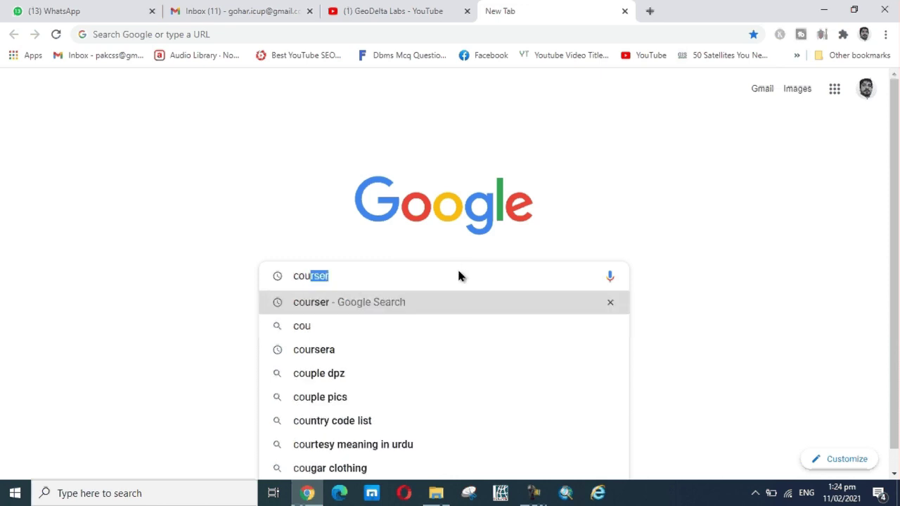
{"action": "type", "text": "sera"}
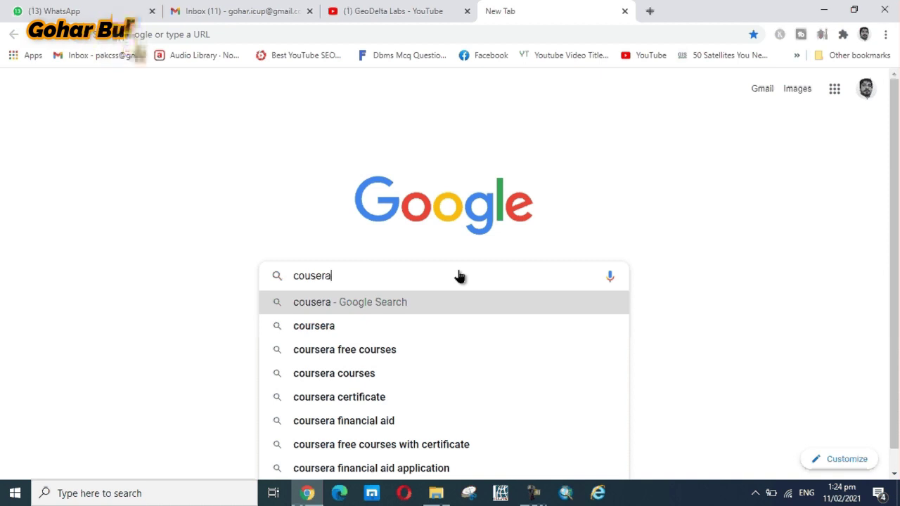
{"action": "key", "text": "Down"}
{"action": "key", "text": "Return"}
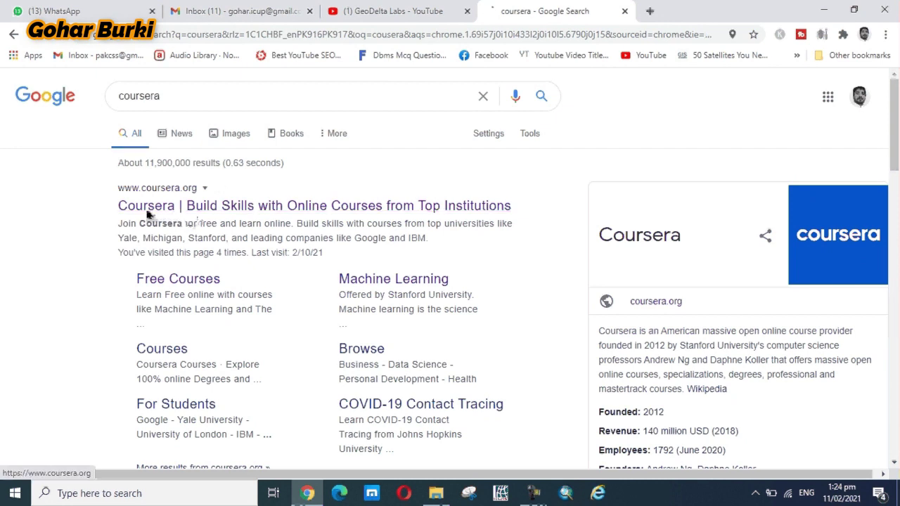
{"action": "left_click", "coordinate": [258, 211]}
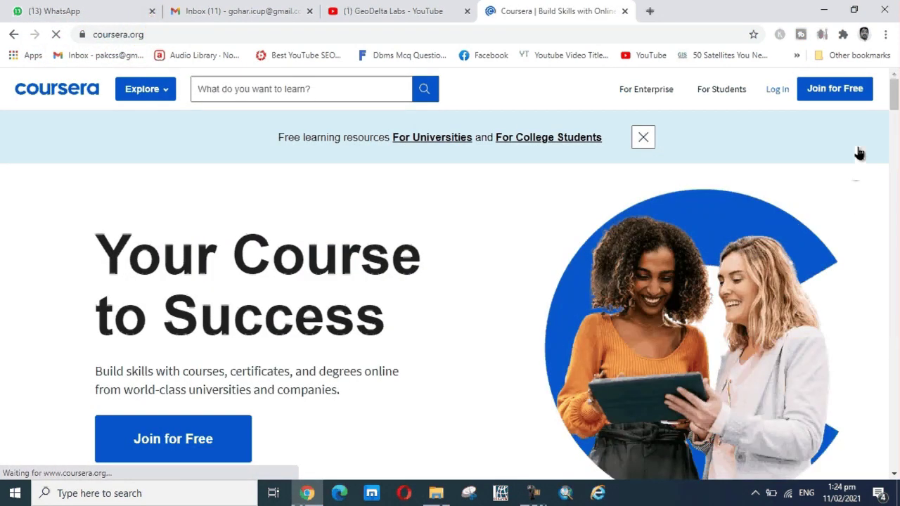
- Open the Join for Free sign-up form from the Coursera homepage header
{"action": "scroll", "coordinate": [897, 146], "scroll_direction": "down", "scroll_amount": 8}
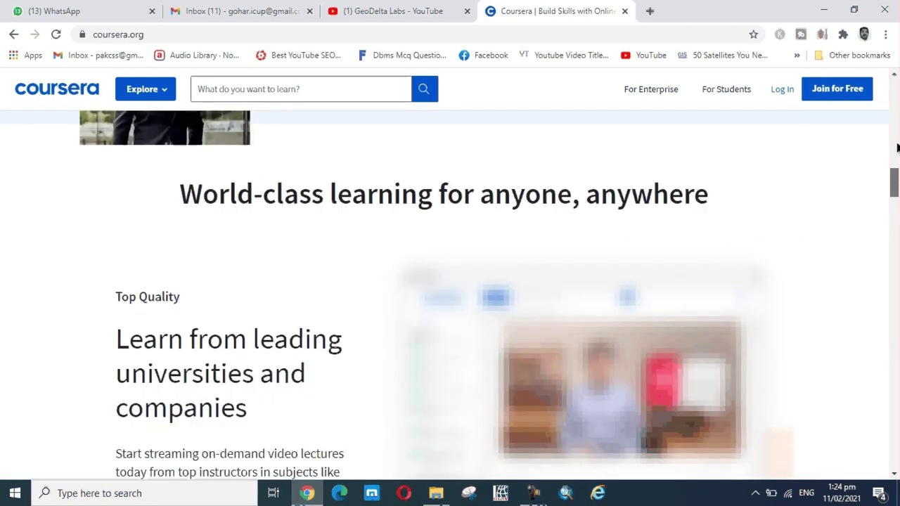
{"action": "scroll", "coordinate": [897, 146], "scroll_direction": "up", "scroll_amount": 10}
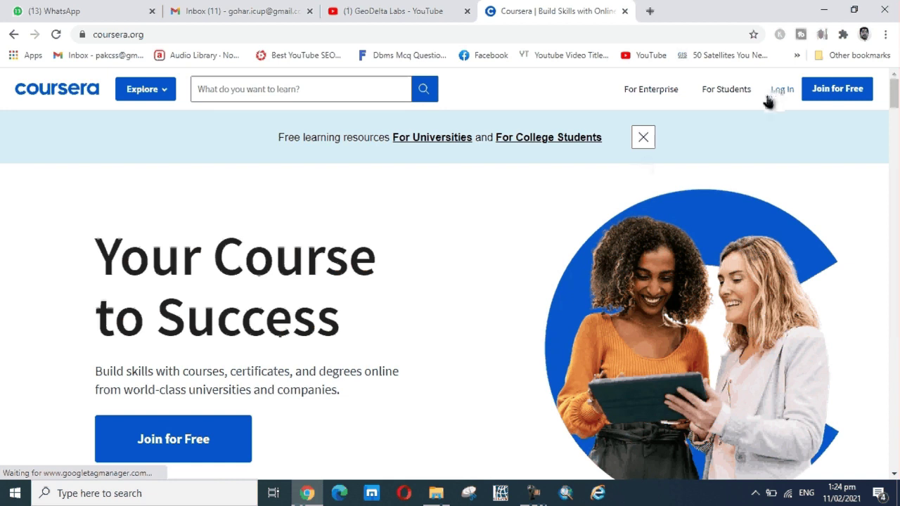
{"action": "left_click", "coordinate": [847, 101]}
{"action": "left_click", "coordinate": [839, 99]}
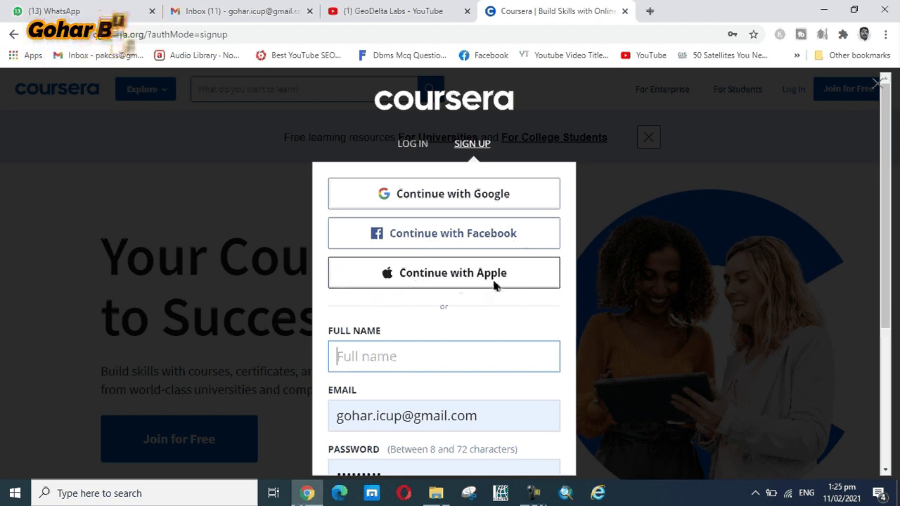
- Try to create a new account from the sign-up form
{"action": "scroll", "coordinate": [508, 396], "scroll_direction": "down", "scroll_amount": 3}
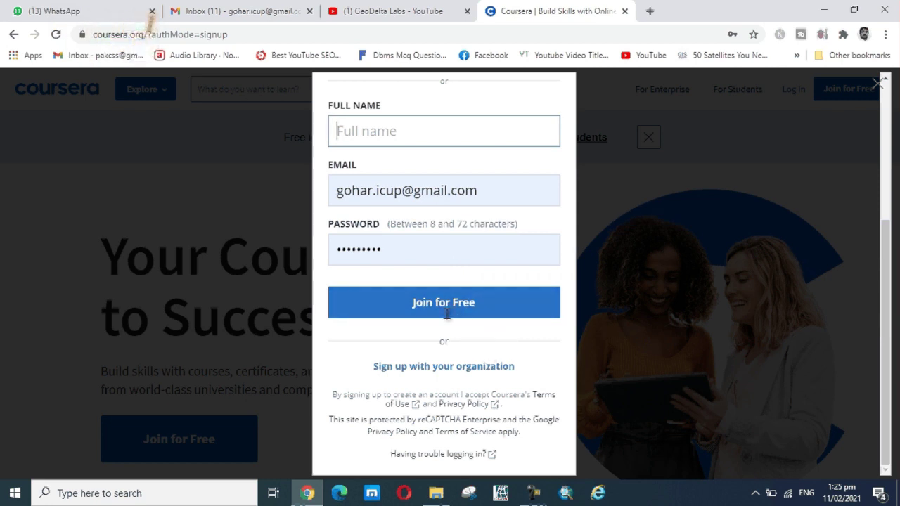
{"action": "scroll", "coordinate": [520, 369], "scroll_direction": "up", "scroll_amount": 1}
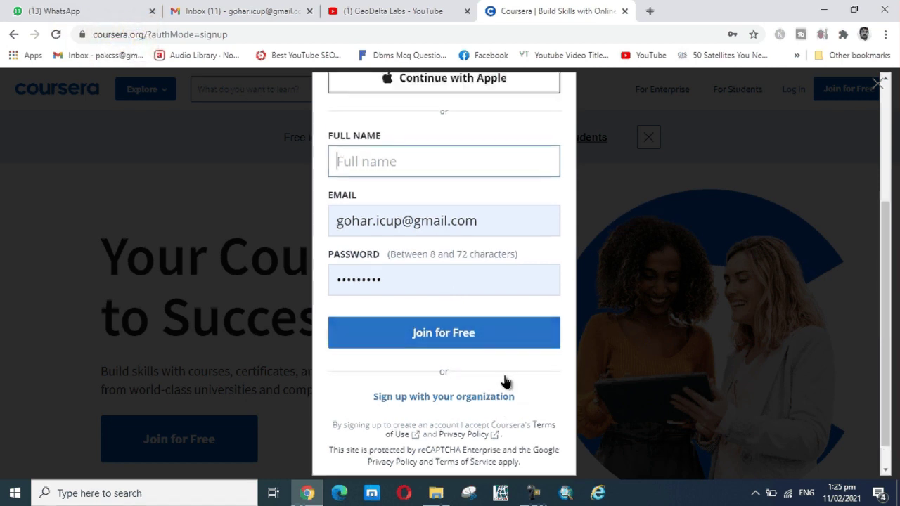
{"action": "scroll", "coordinate": [505, 381], "scroll_direction": "down", "scroll_amount": 1}
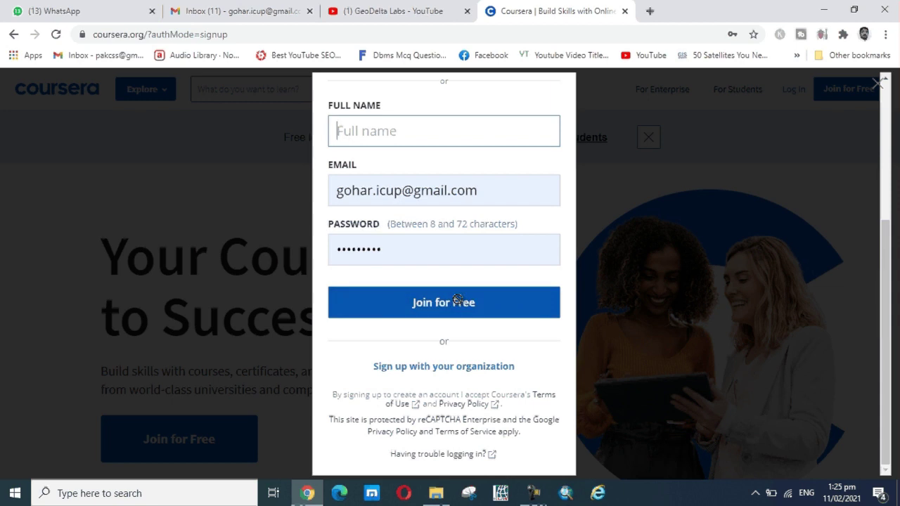
{"action": "left_click", "coordinate": [458, 300]}
- Switch to the Log In form and log in with the saved email and password
{"action": "scroll", "coordinate": [440, 354], "scroll_direction": "up", "scroll_amount": 2}
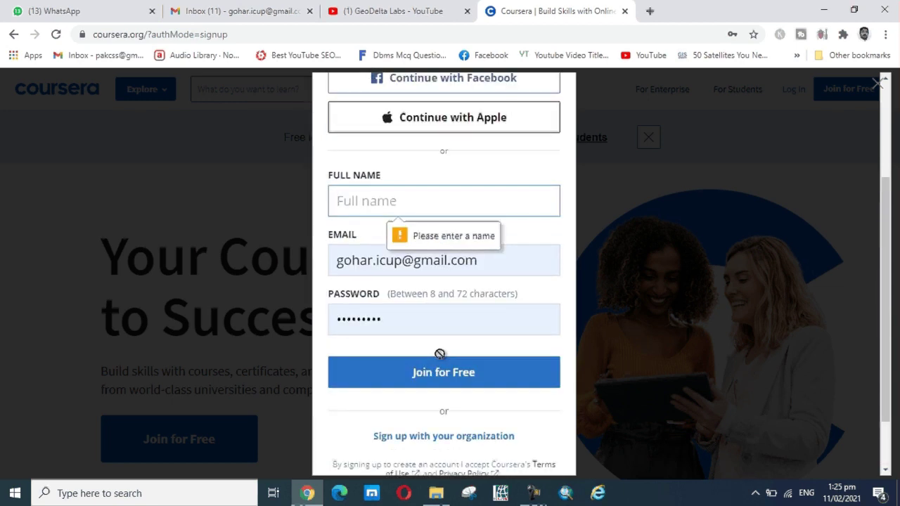
{"action": "scroll", "coordinate": [440, 353], "scroll_direction": "up", "scroll_amount": 4}
{"action": "scroll", "coordinate": [422, 153], "scroll_direction": "down", "scroll_amount": 4}
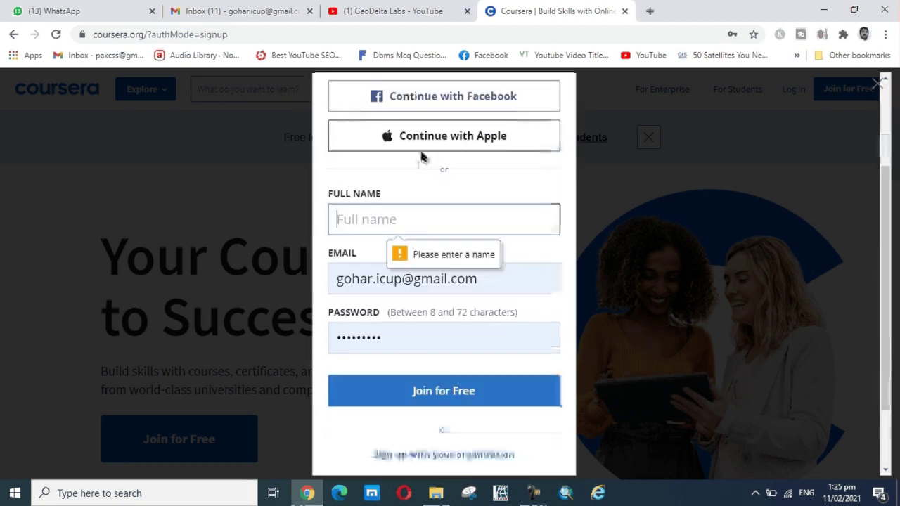
{"action": "scroll", "coordinate": [359, 153], "scroll_direction": "up", "scroll_amount": 3}
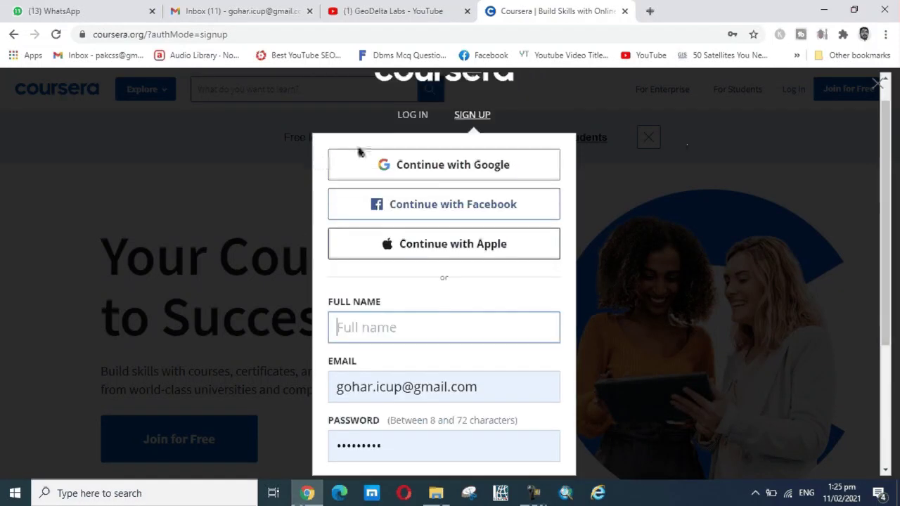
{"action": "left_click", "coordinate": [412, 114]}
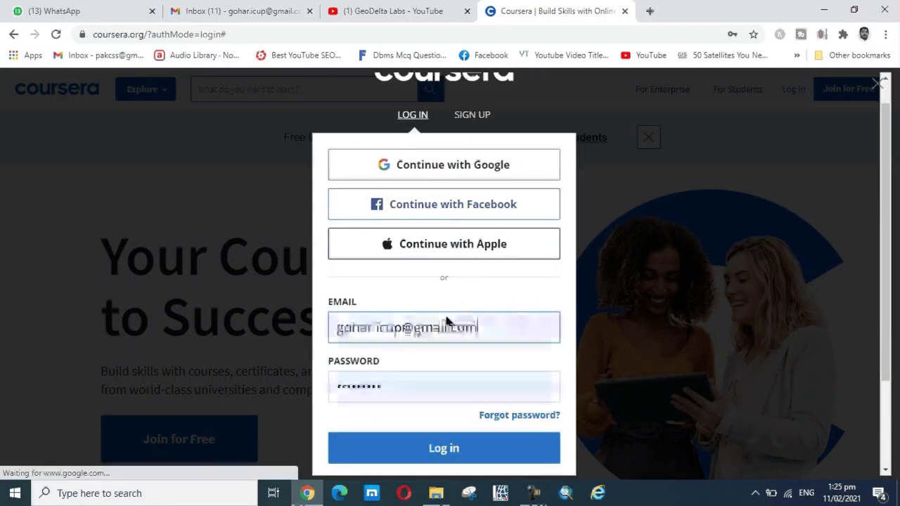
{"action": "left_click", "coordinate": [469, 457]}
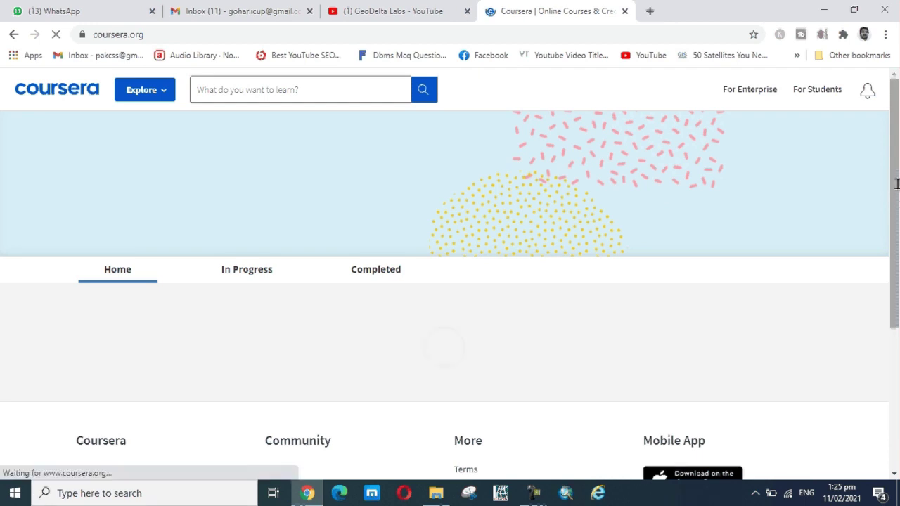
- Scroll the Welcome back dashboard to see the in-progress course GIS Data Formats, Design and Quality
{"action": "scroll", "coordinate": [898, 242], "scroll_direction": "down", "scroll_amount": 2}
{"action": "scroll", "coordinate": [897, 342], "scroll_direction": "down", "scroll_amount": 2}
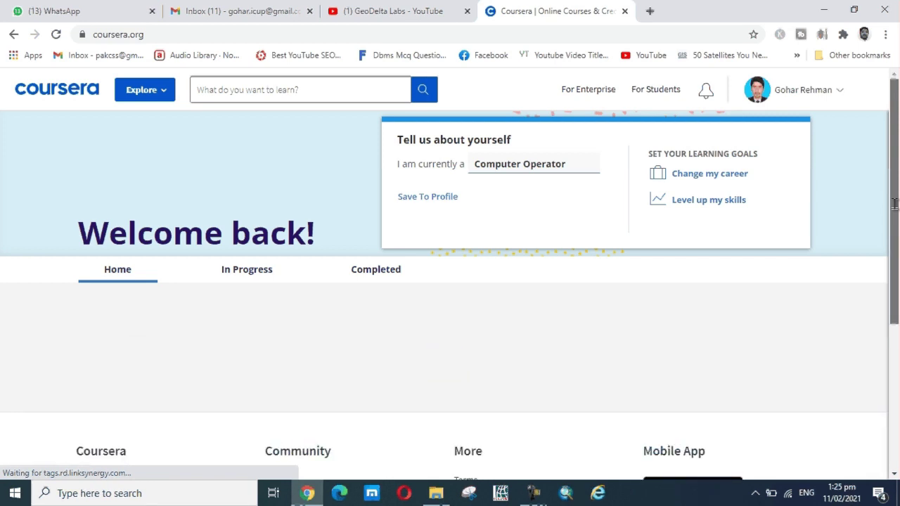
{"action": "scroll", "coordinate": [894, 204], "scroll_direction": "down", "scroll_amount": 10}
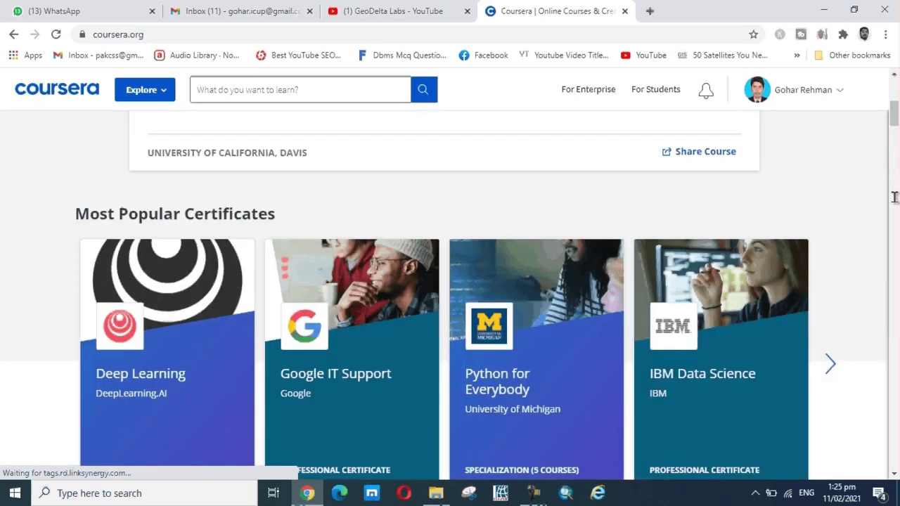
- Search the Coursera catalogue for 'gis'
{"action": "left_click", "coordinate": [259, 95]}
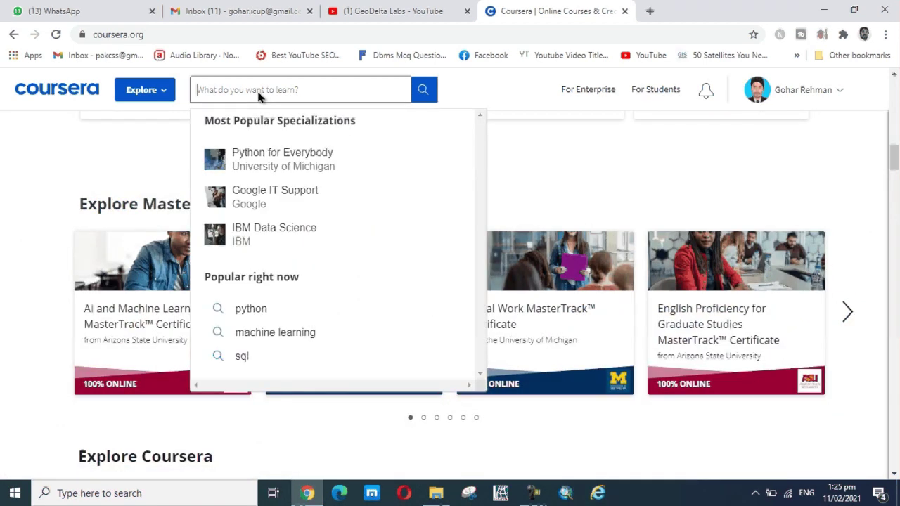
{"action": "type", "text": "gis"}
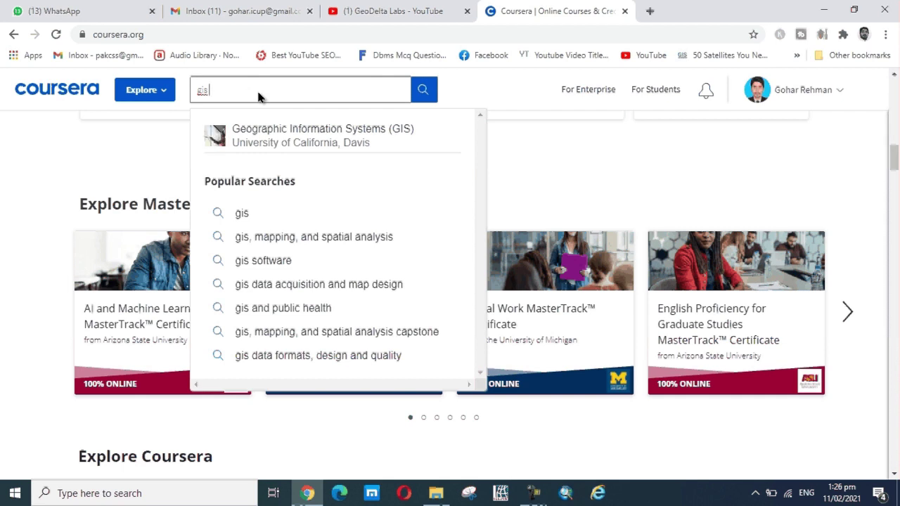
{"action": "key", "text": "Return"}
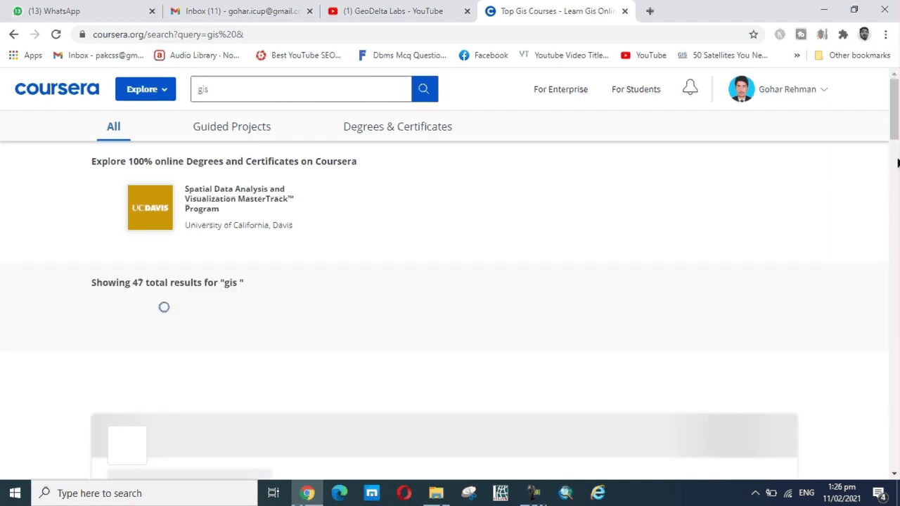
- Browse the 47 GIS results and open the Fundamentals of GIS course page
{"action": "scroll", "coordinate": [897, 133], "scroll_direction": "down", "scroll_amount": 3}
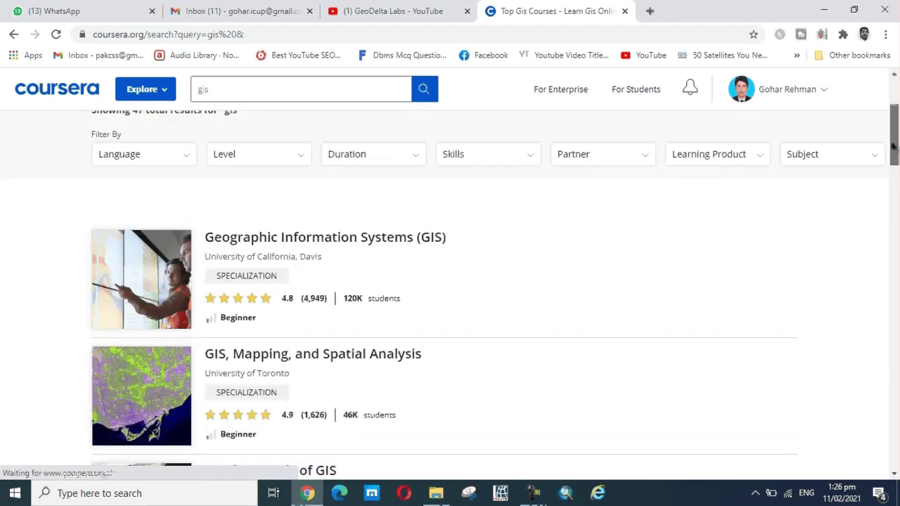
{"action": "scroll", "coordinate": [155, 270], "scroll_direction": "up", "scroll_amount": 1}
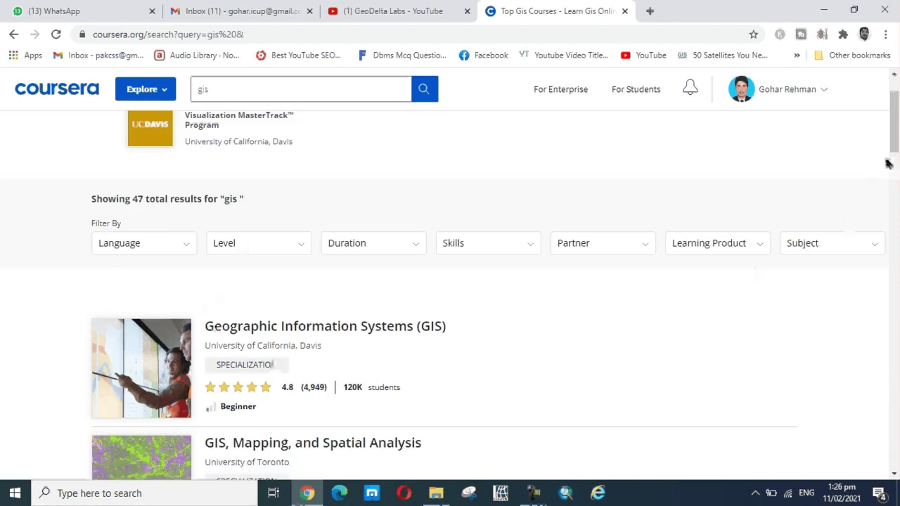
{"action": "left_click_drag", "start_coordinate": [892, 148], "coordinate": [894, 175]}
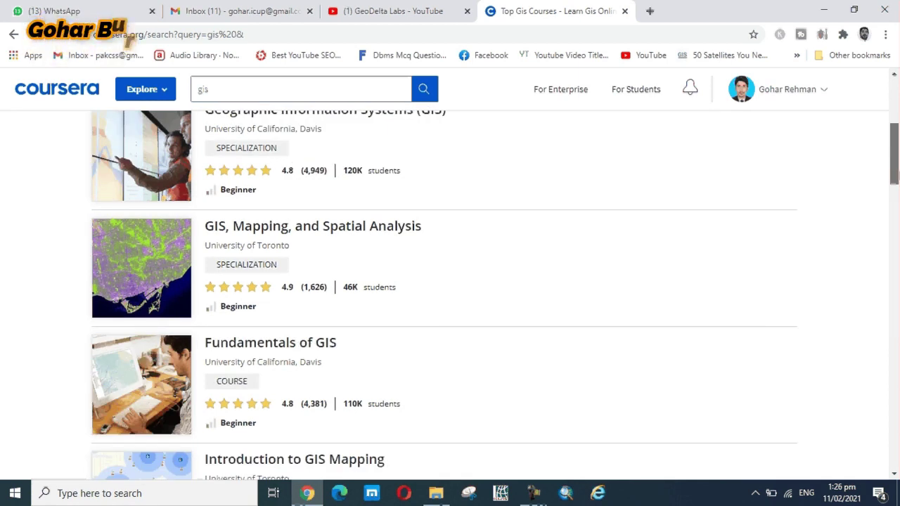
{"action": "scroll", "coordinate": [443, 295], "scroll_direction": "down", "scroll_amount": 1}
{"action": "scroll", "coordinate": [443, 295], "scroll_direction": "down", "scroll_amount": 3}
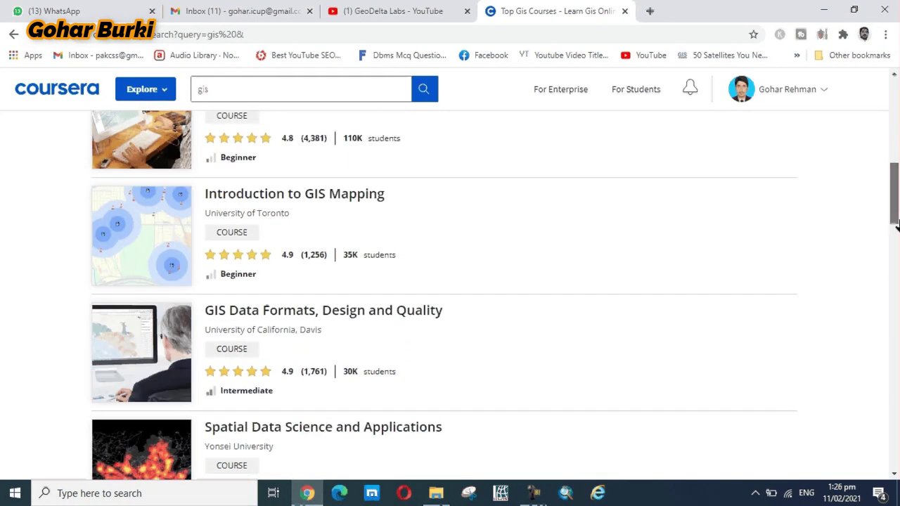
{"action": "mouse_move", "coordinate": [895, 225]}
{"action": "left_mouse_down"}
{"action": "mouse_move", "coordinate": [895, 307]}
{"action": "mouse_move", "coordinate": [897, 172]}
{"action": "left_mouse_up"}
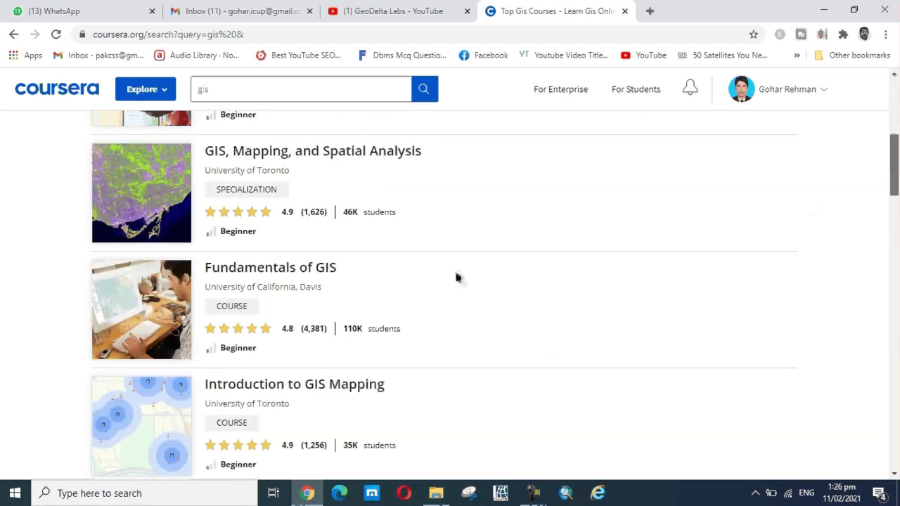
{"action": "scroll", "coordinate": [455, 276], "scroll_direction": "up", "scroll_amount": 1}
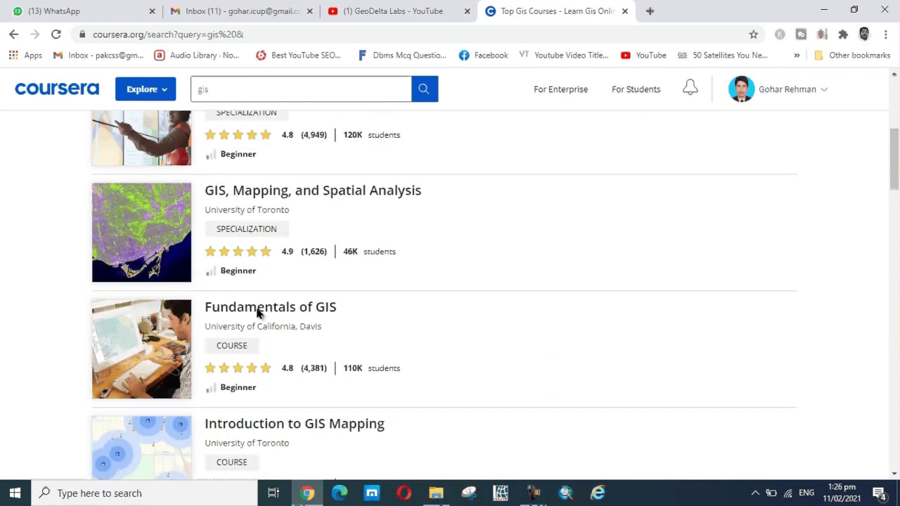
{"action": "left_click", "coordinate": [320, 309]}
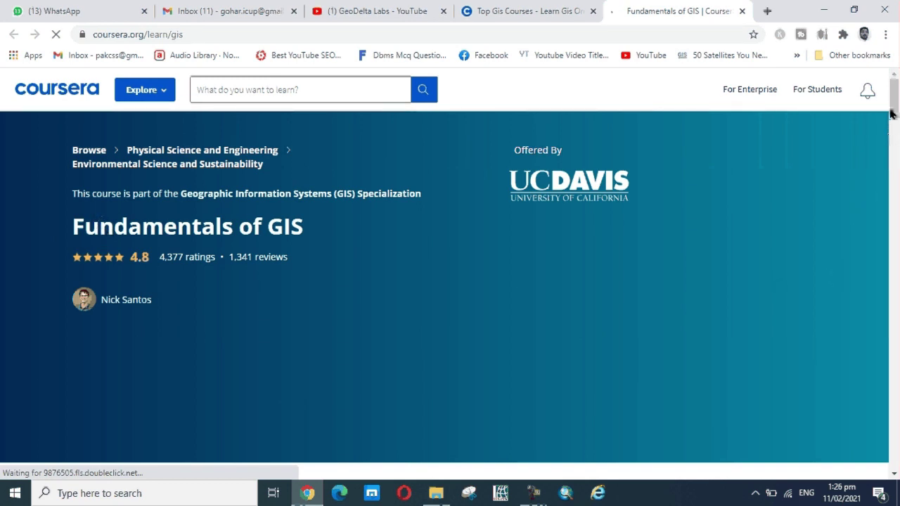
{"action": "left_click_drag", "start_coordinate": [894, 106], "coordinate": [896, 121]}
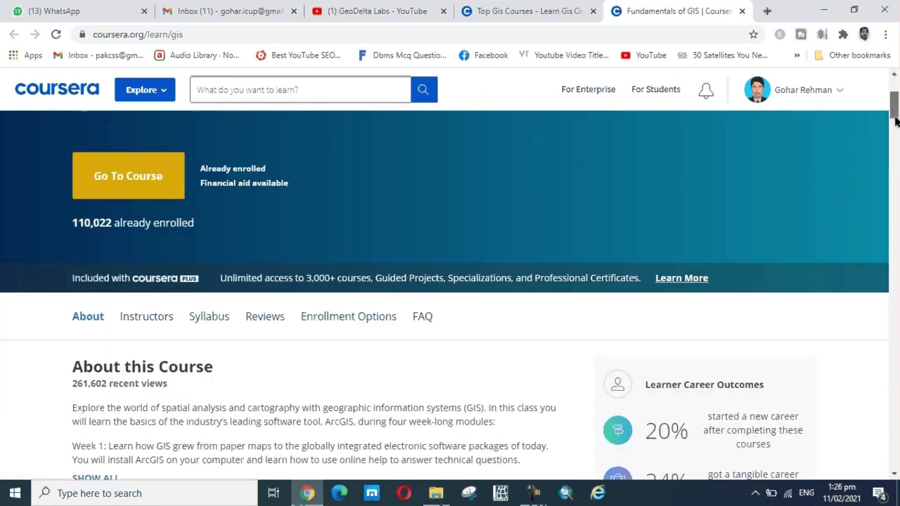
{"action": "left_click_drag", "start_coordinate": [897, 136], "coordinate": [897, 220]}
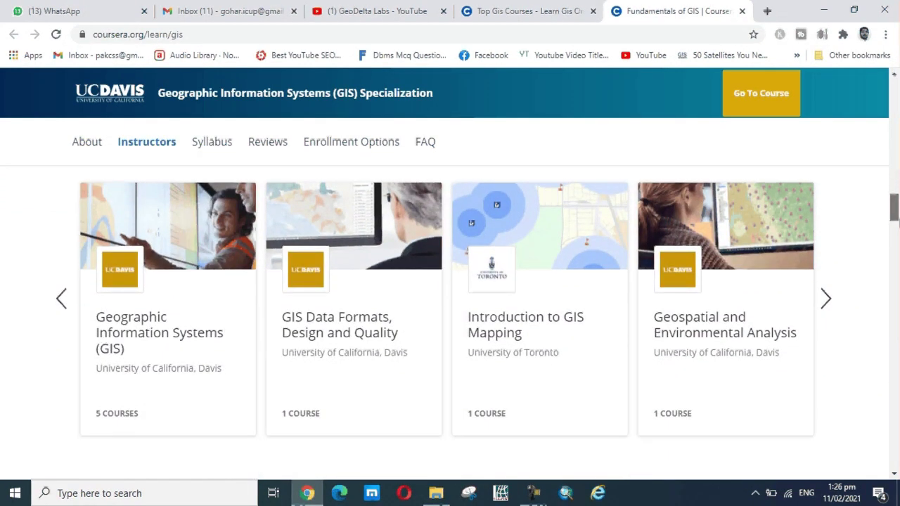
{"action": "left_click", "coordinate": [498, 321]}
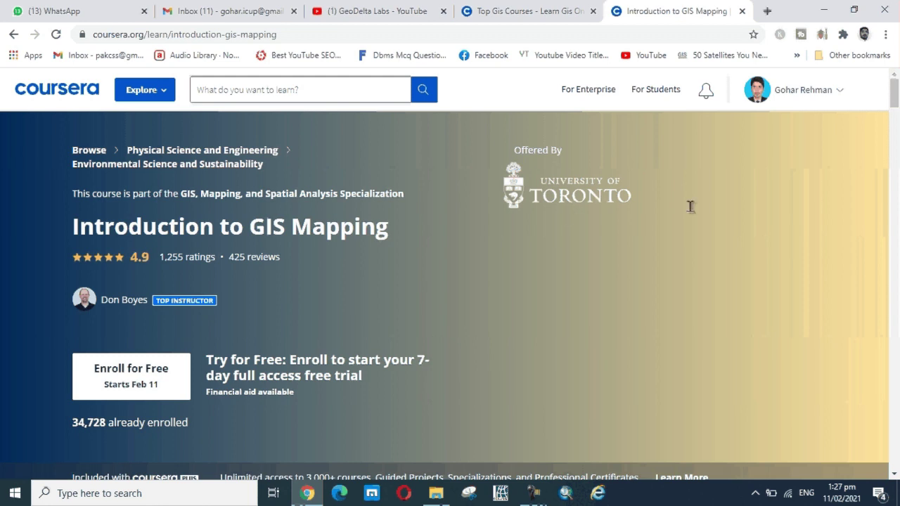
{"action": "scroll", "coordinate": [895, 105], "scroll_direction": "down", "scroll_amount": 2}
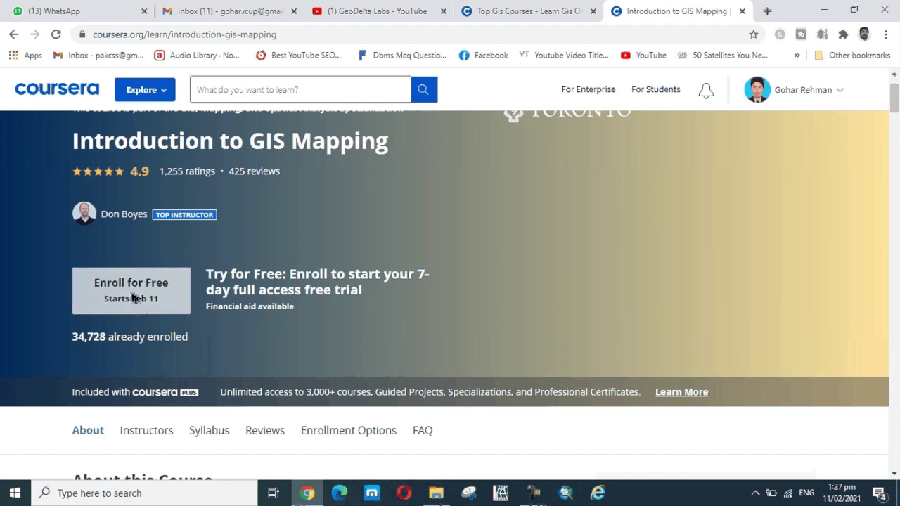
- Review the 7-day free trial for Introduction to GIS Mapping, highlighting the $49 USD monthly price, then close it
{"action": "left_click", "coordinate": [133, 296]}
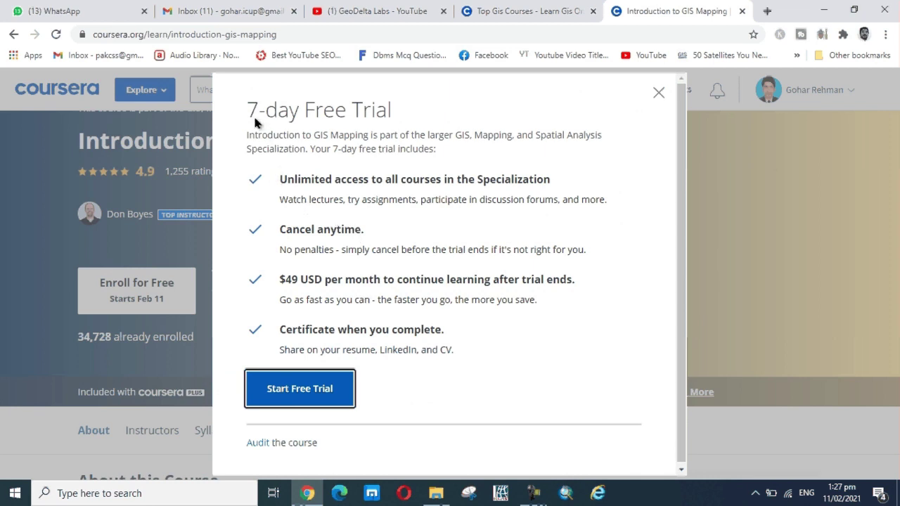
{"action": "triple_click", "coordinate": [318, 112]}
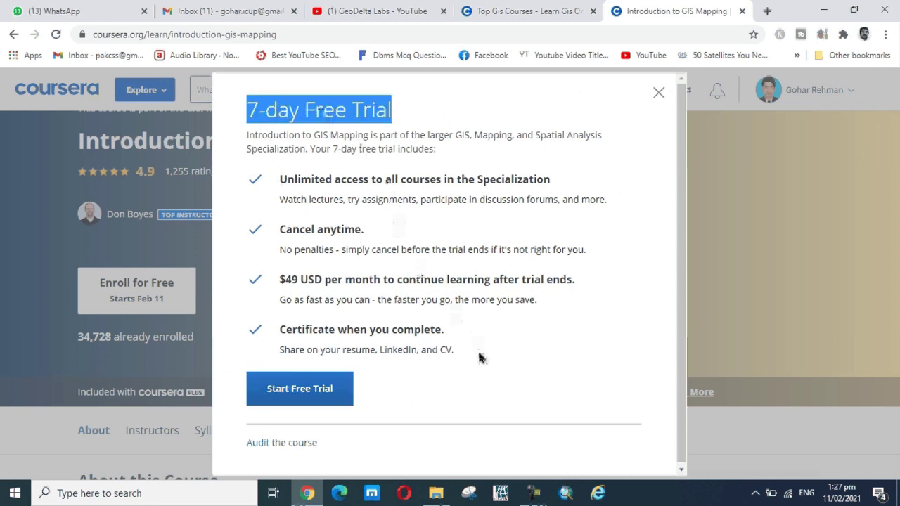
{"action": "left_click", "coordinate": [288, 284]}
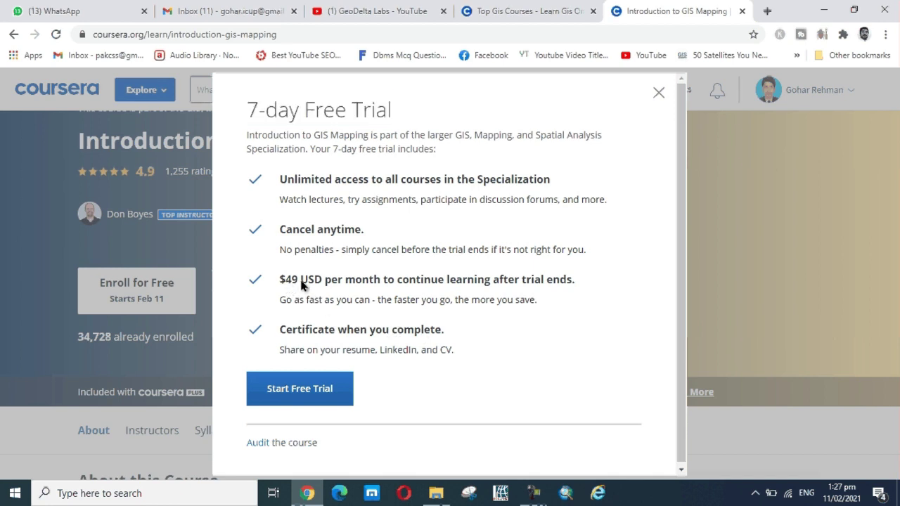
{"action": "left_click_drag", "start_coordinate": [285, 282], "coordinate": [564, 288]}
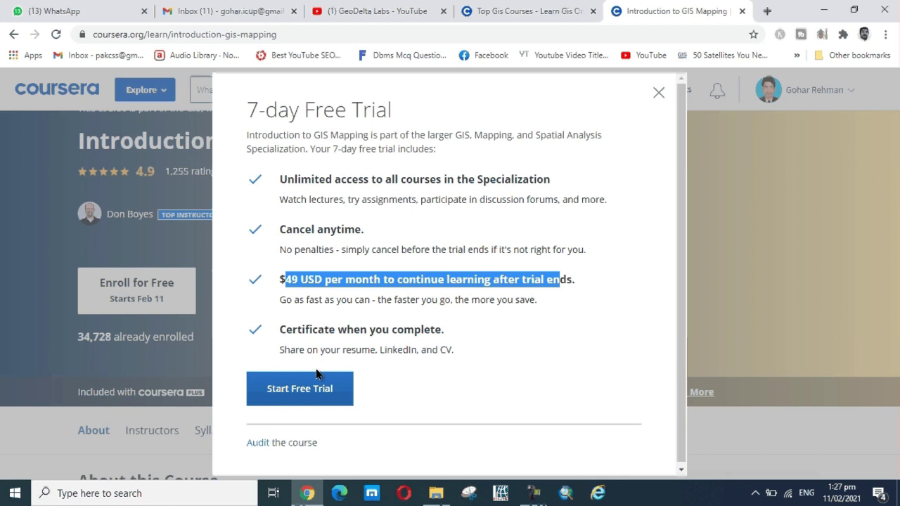
{"action": "left_click", "coordinate": [659, 95]}
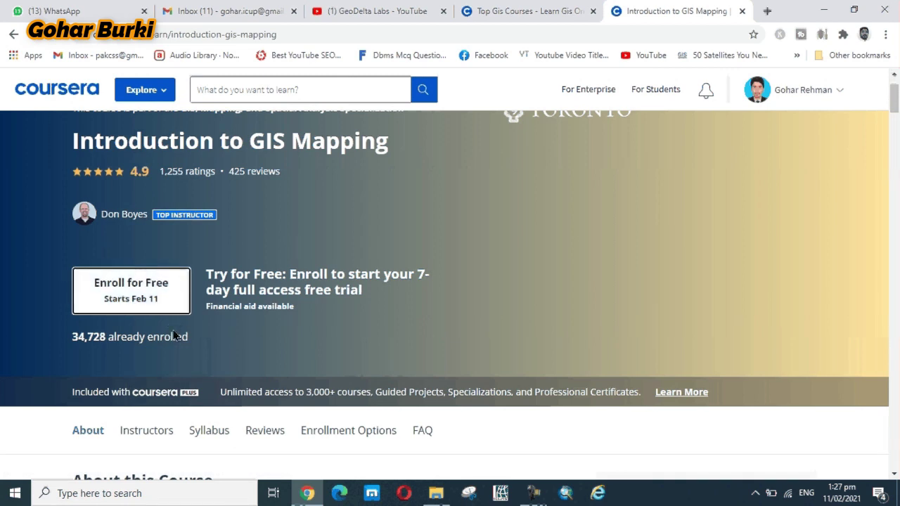
- Follow the Financial aid available link and continue to the financial aid application
{"action": "scroll", "coordinate": [895, 119], "scroll_direction": "up", "scroll_amount": 2}
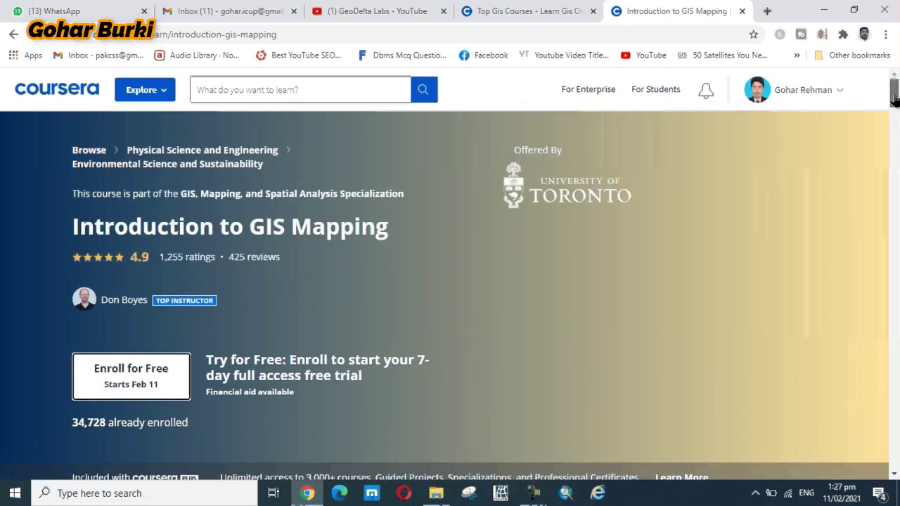
{"action": "scroll", "coordinate": [462, 216], "scroll_direction": "down", "scroll_amount": 2}
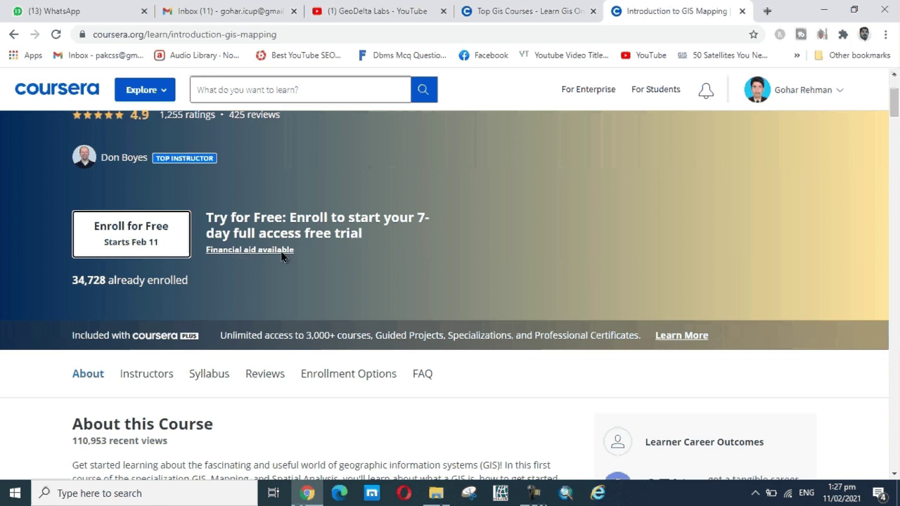
{"action": "left_click", "coordinate": [237, 252]}
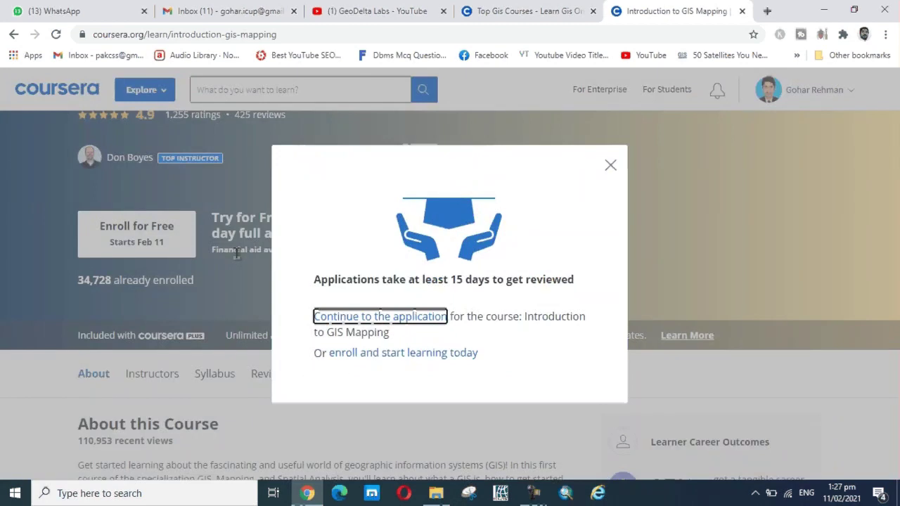
{"action": "left_click", "coordinate": [420, 318]}
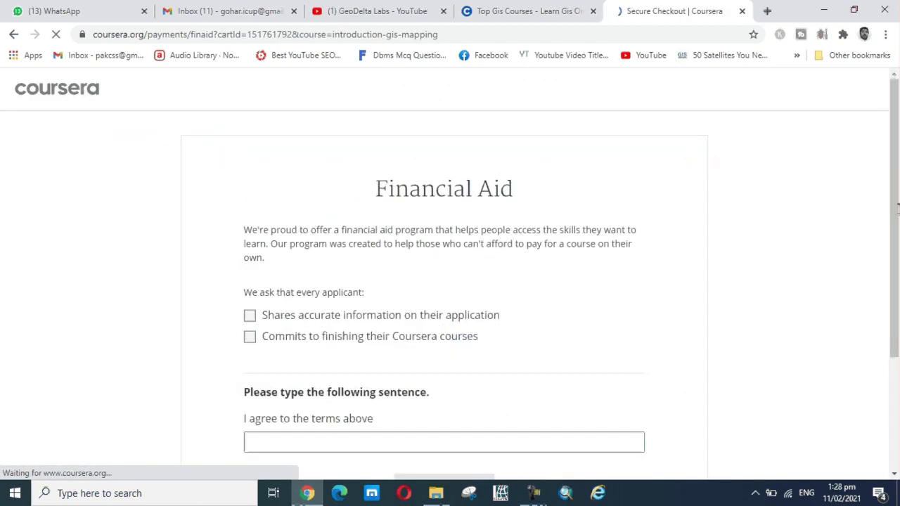
- Tick both commitments: finishing Coursera courses and sharing accurate application information
{"action": "left_click_drag", "start_coordinate": [896, 176], "coordinate": [895, 113]}
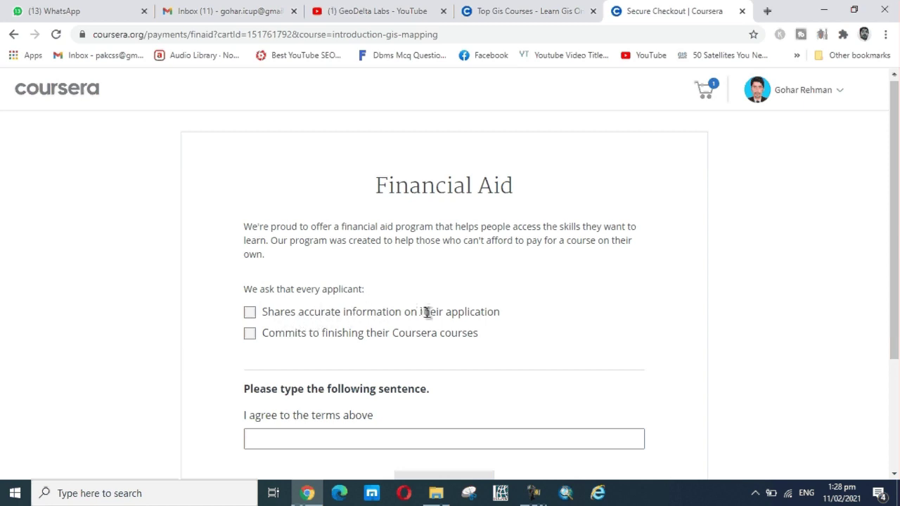
{"action": "left_click", "coordinate": [250, 333]}
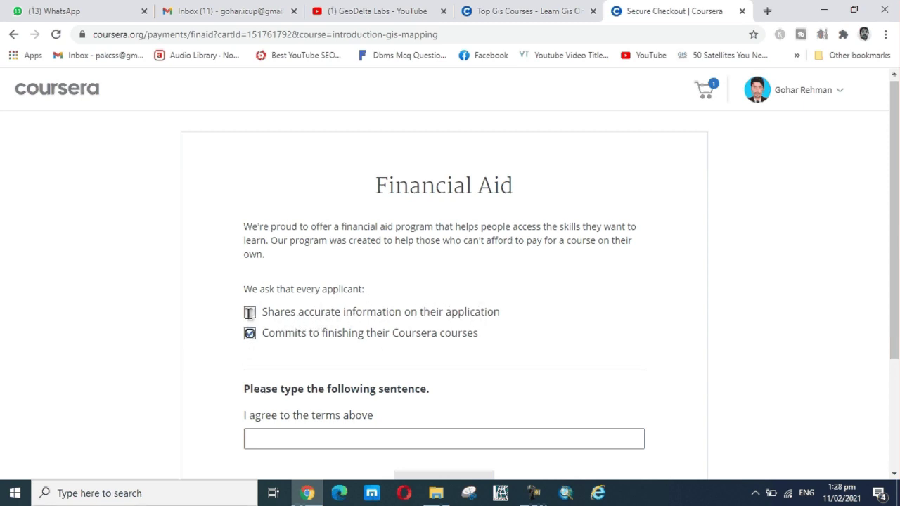
{"action": "left_click", "coordinate": [250, 312]}
{"action": "scroll", "coordinate": [897, 281], "scroll_direction": "down", "scroll_amount": 2}
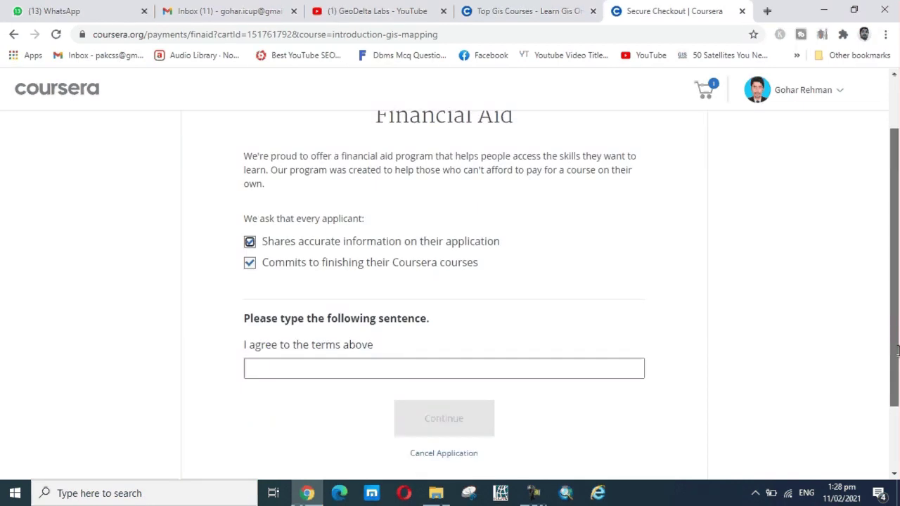
- Enter 'I agree to the terms above' in the agreement field, fixing typos, and continue
{"action": "left_click", "coordinate": [312, 328]}
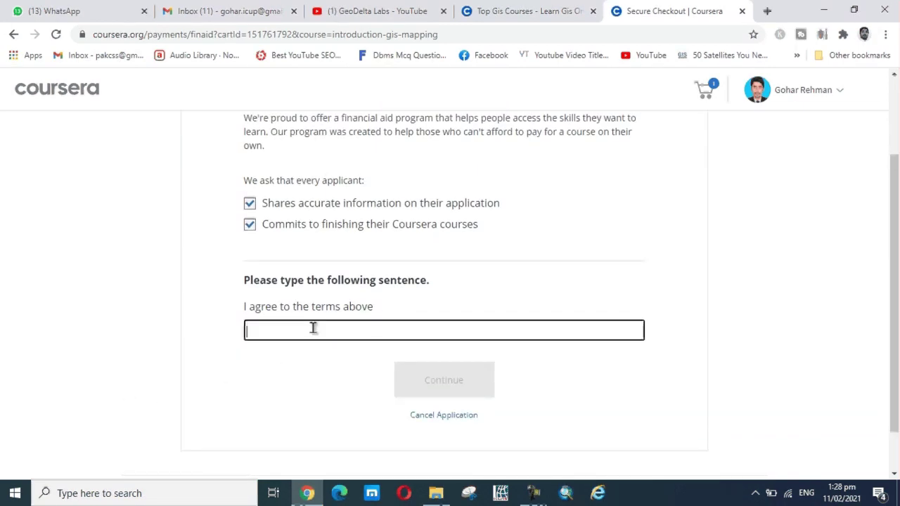
{"action": "type", "text": "I agree to the"}
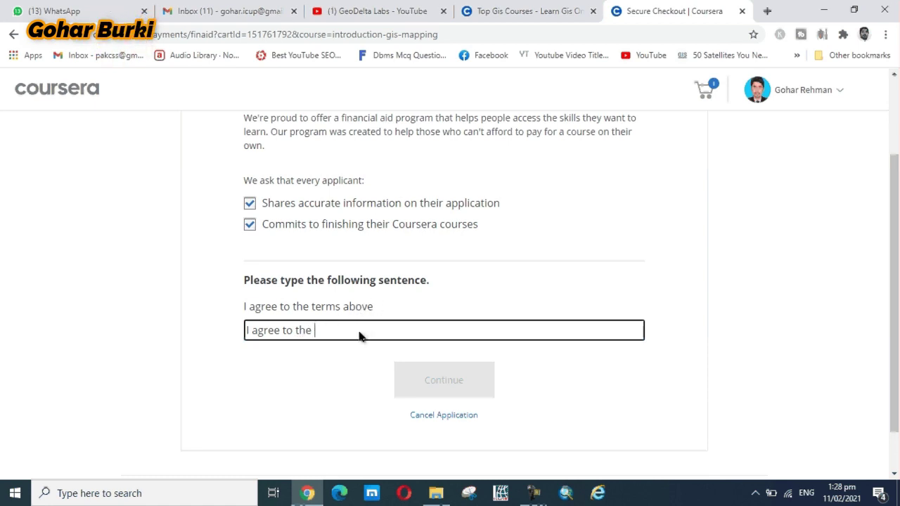
{"action": "type", "text": " terto"}
{"action": "type", "text": "abo"}
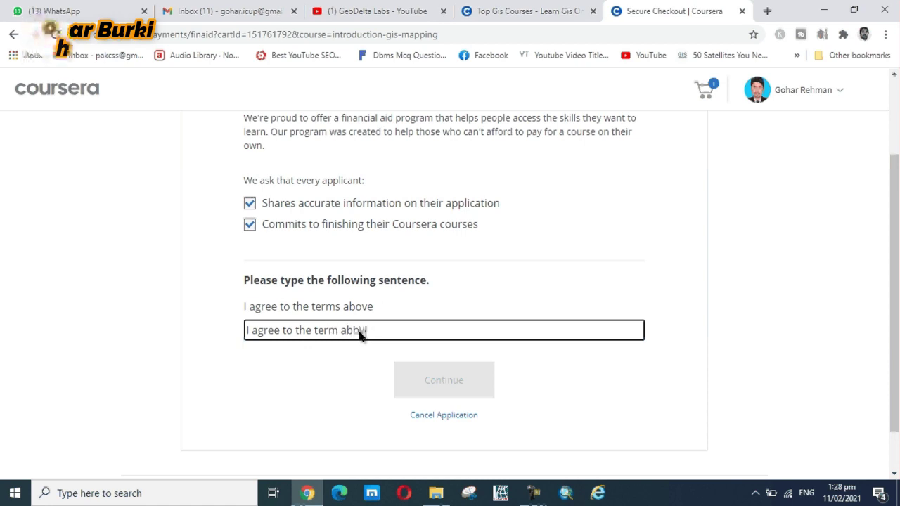
{"action": "type", "text": "vo"}
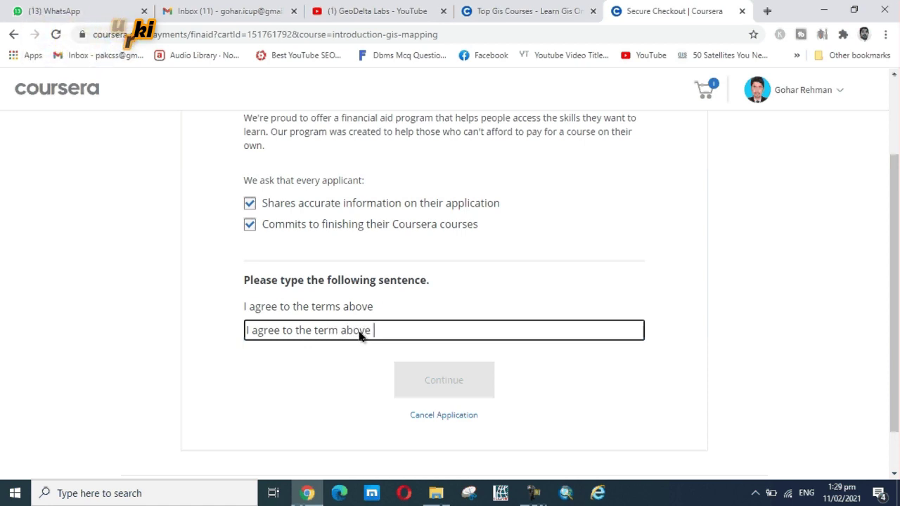
{"action": "key", "text": "BackSpace"}
{"action": "type", "text": "e"}
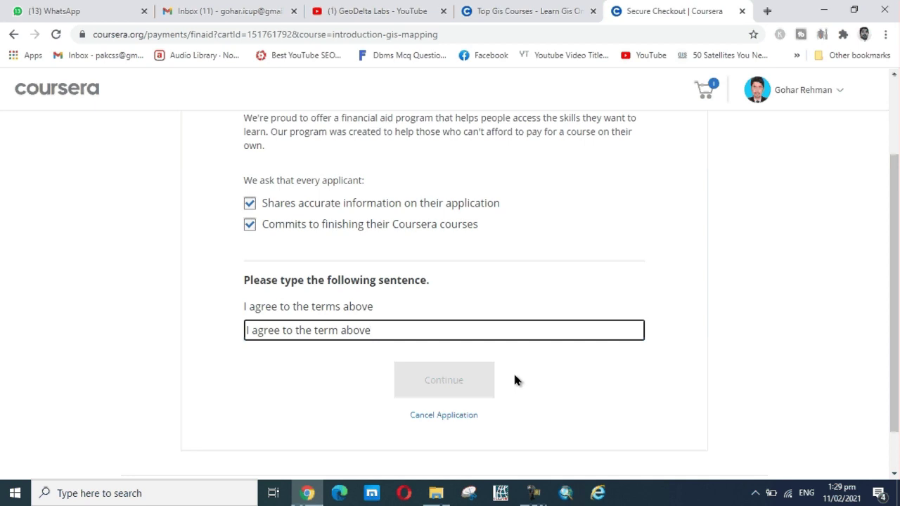
{"action": "key", "text": "Left"}
{"action": "key", "text": "Left"}
{"action": "type", "text": "s"}
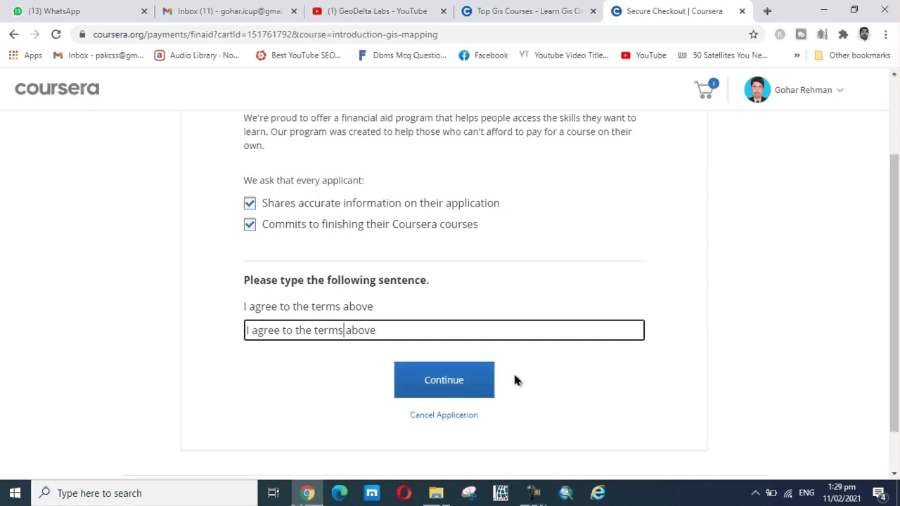
{"action": "key", "text": "Right"}
{"action": "key", "text": "Right"}
{"action": "key", "text": "Right"}
{"action": "key", "text": "Right"}
{"action": "key", "text": "Right"}
{"action": "left_click", "coordinate": [462, 384]}
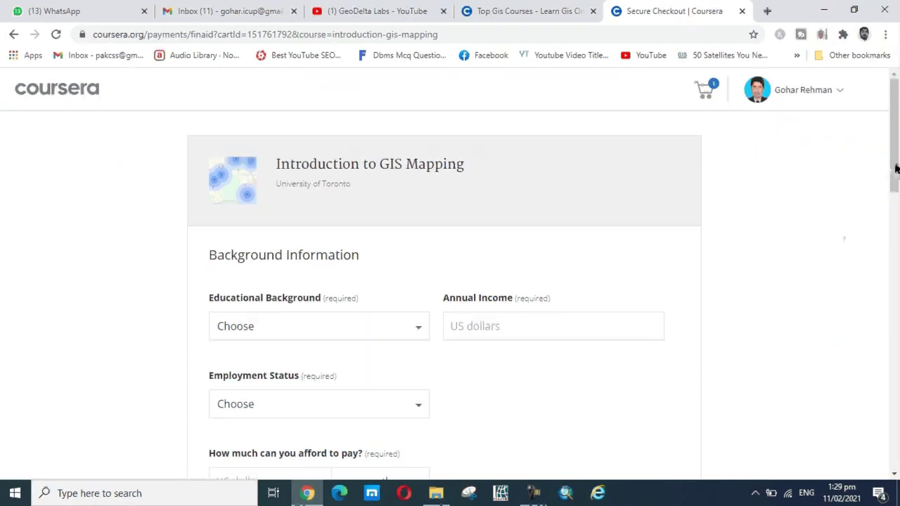
- Scroll through the empty Background Information form's education, income, employment and essay questions, then back to the top
{"action": "scroll", "coordinate": [891, 211], "scroll_direction": "down", "scroll_amount": 3}
{"action": "scroll", "coordinate": [888, 359], "scroll_direction": "down", "scroll_amount": 10}
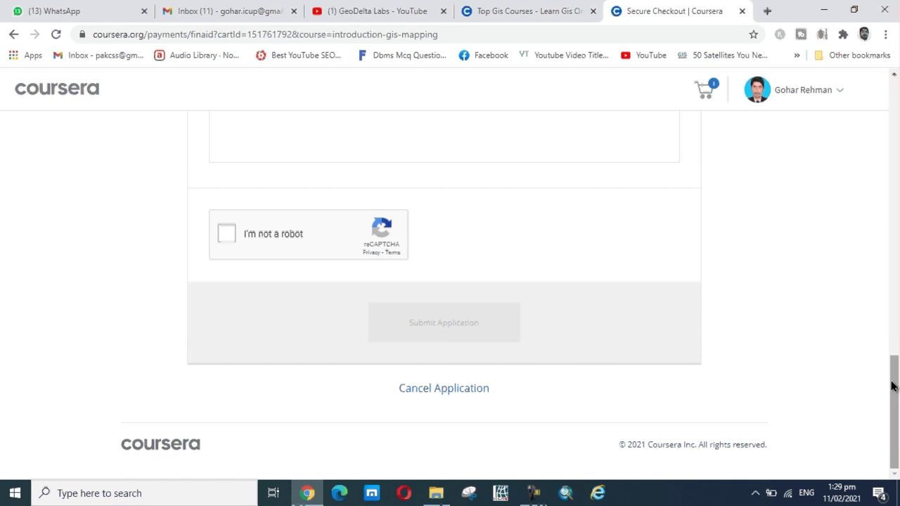
{"action": "left_click_drag", "start_coordinate": [896, 375], "coordinate": [895, 194]}
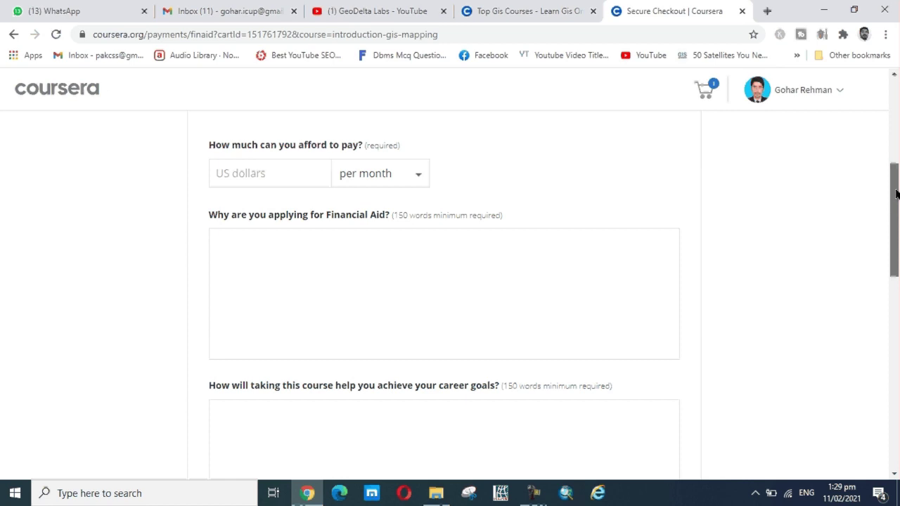
{"action": "left_click_drag", "start_coordinate": [896, 195], "coordinate": [896, 102]}
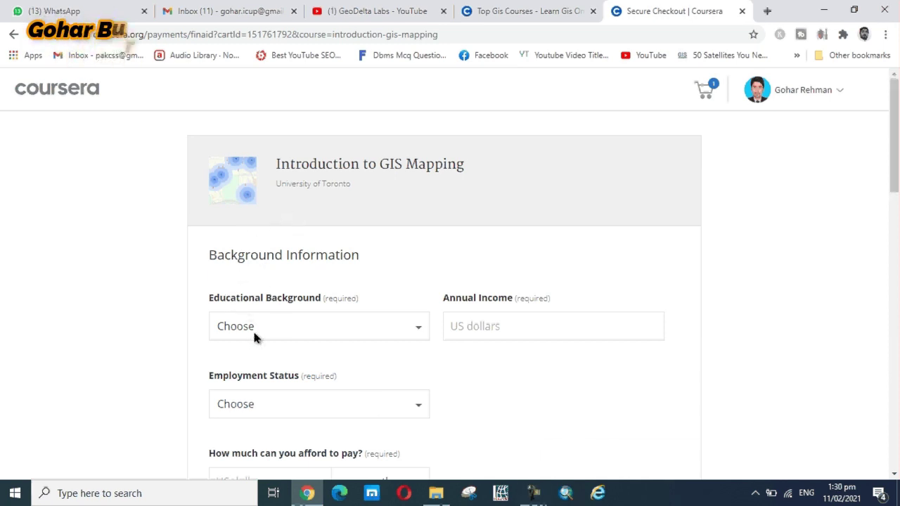
{"action": "scroll", "coordinate": [893, 194], "scroll_direction": "down", "scroll_amount": 2}
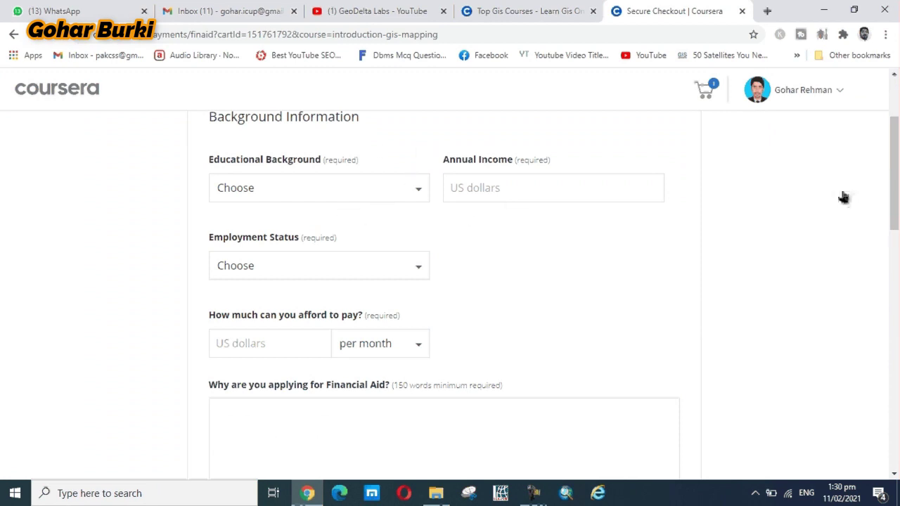
{"action": "mouse_move", "coordinate": [895, 186]}
{"action": "left_mouse_down"}
{"action": "mouse_move", "coordinate": [894, 275]}
{"action": "mouse_move", "coordinate": [895, 190]}
{"action": "left_mouse_up"}
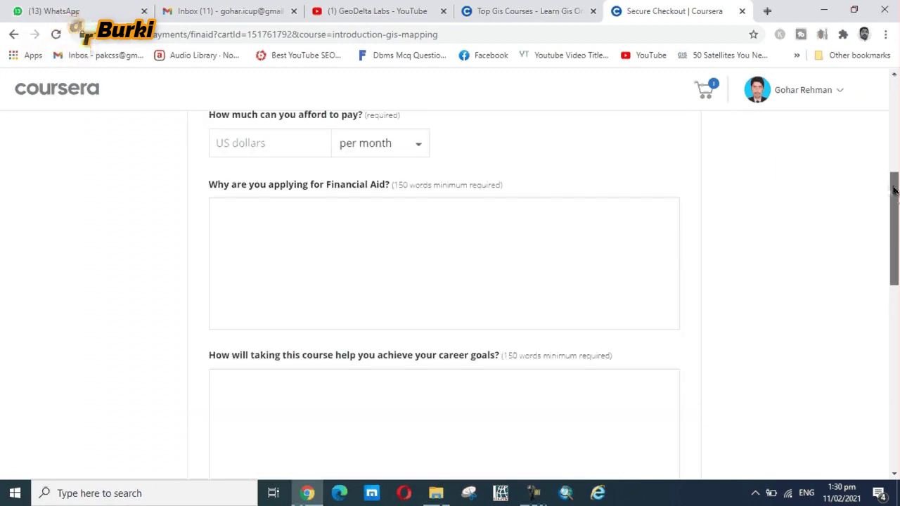
{"action": "scroll", "coordinate": [894, 184], "scroll_direction": "up", "scroll_amount": 3}
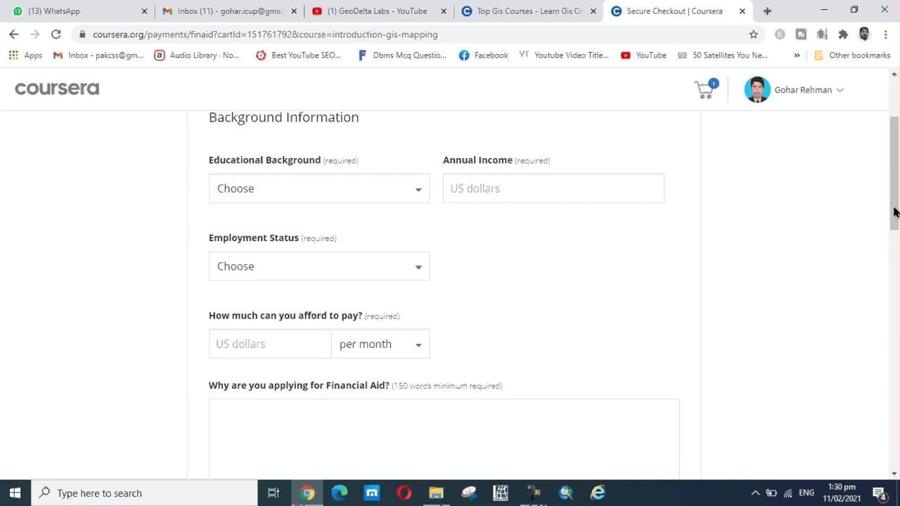
{"action": "left_click_drag", "start_coordinate": [895, 233], "coordinate": [895, 237]}
{"action": "scroll", "coordinate": [895, 237], "scroll_direction": "down", "scroll_amount": 1}
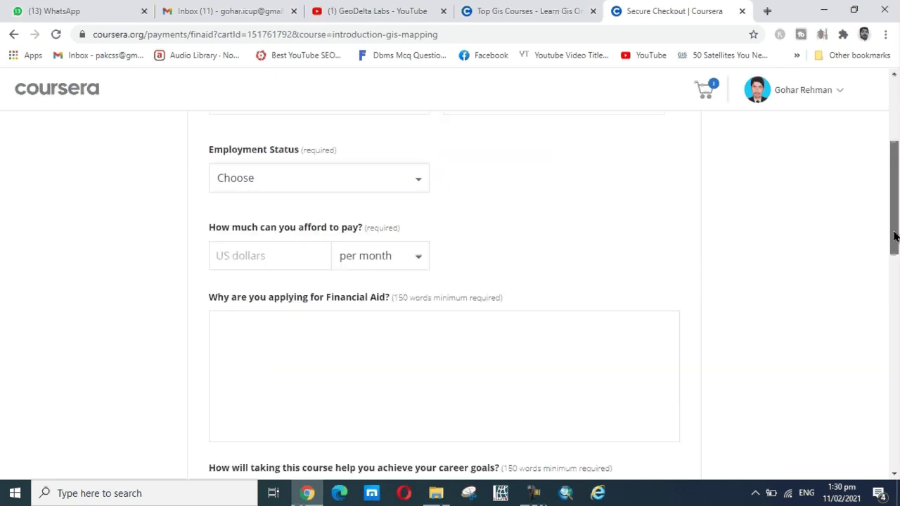
{"action": "left_click_drag", "start_coordinate": [894, 236], "coordinate": [896, 254]}
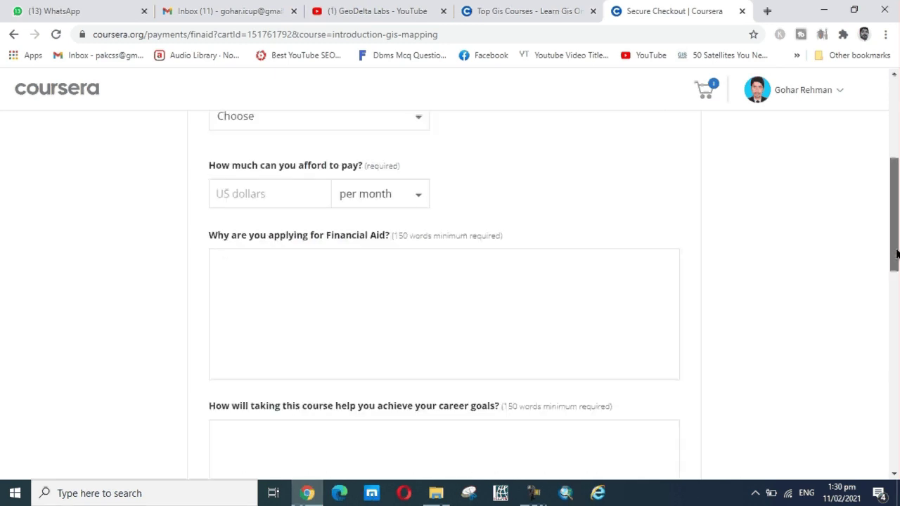
{"action": "left_click_drag", "start_coordinate": [896, 253], "coordinate": [896, 456]}
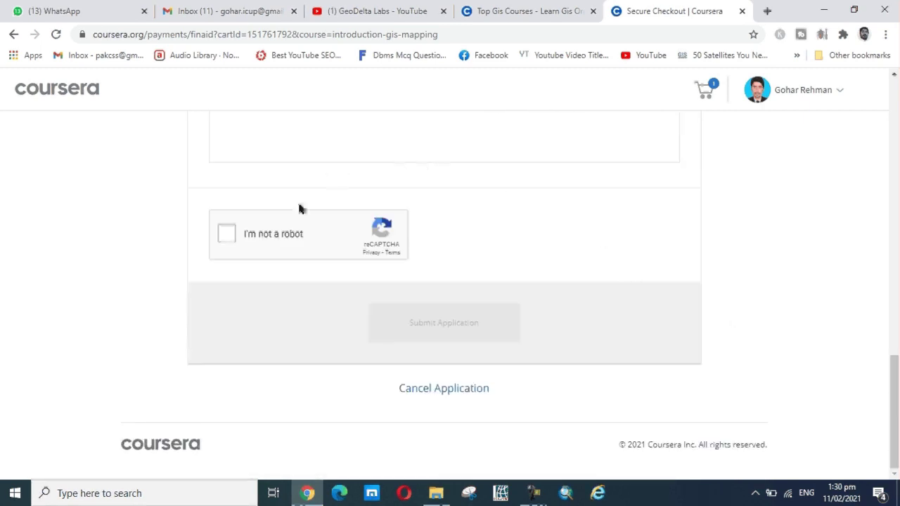